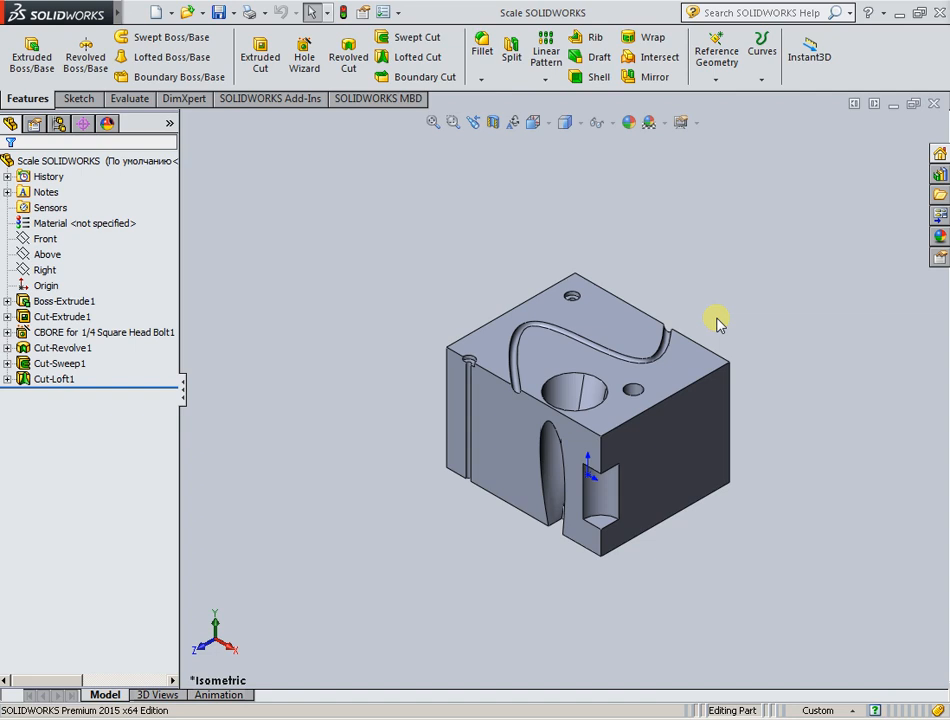
pyautogui.scroll(3, 716, 319)
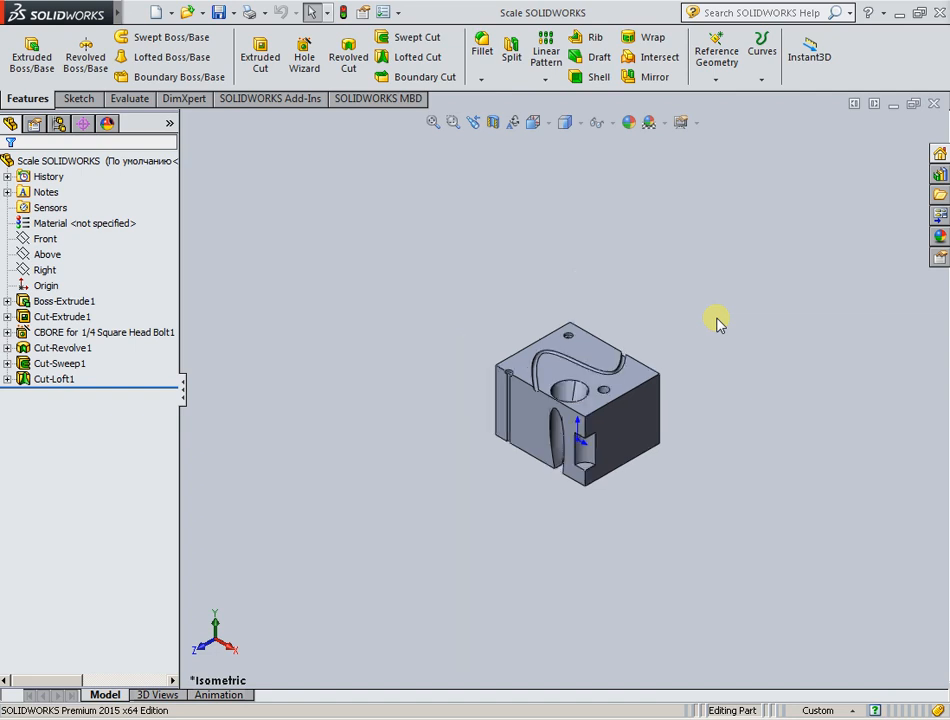
pyautogui.scroll(-4, 716, 322)
pyautogui.scroll(-3, 434, 428)
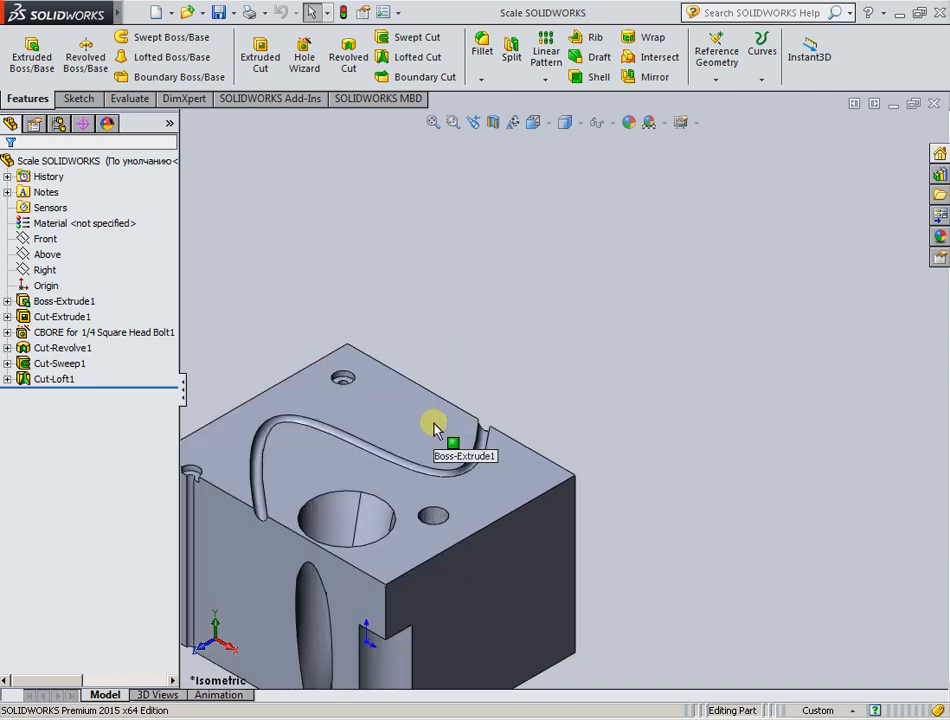
pyautogui.scroll(3, 431, 427)
pyautogui.scroll(3, 434, 428)
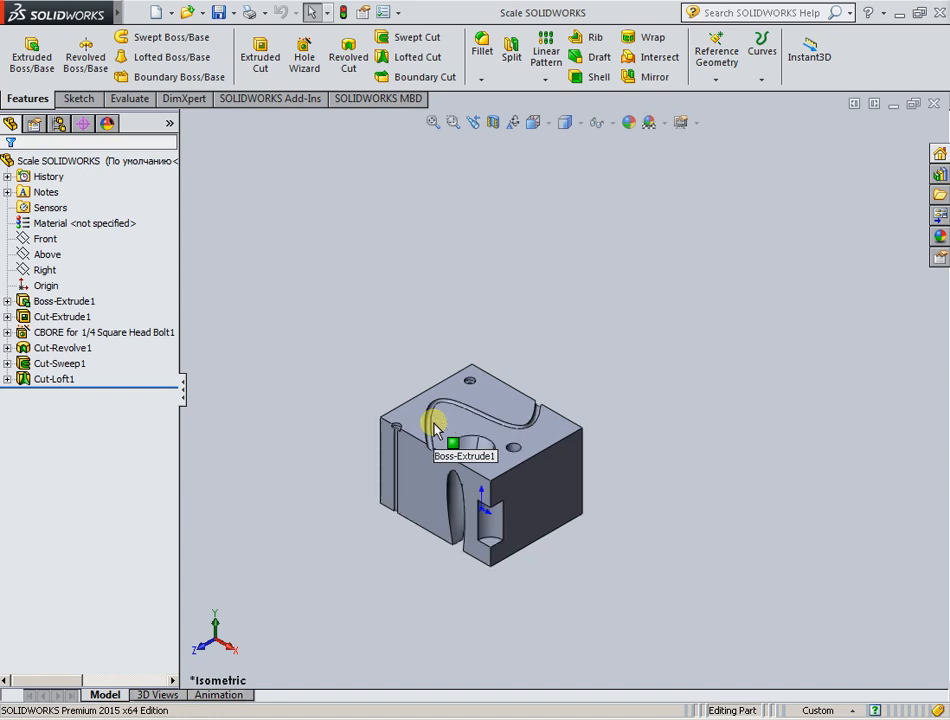
pyautogui.scroll(-4, 434, 428)
pyautogui.scroll(2, 557, 484)
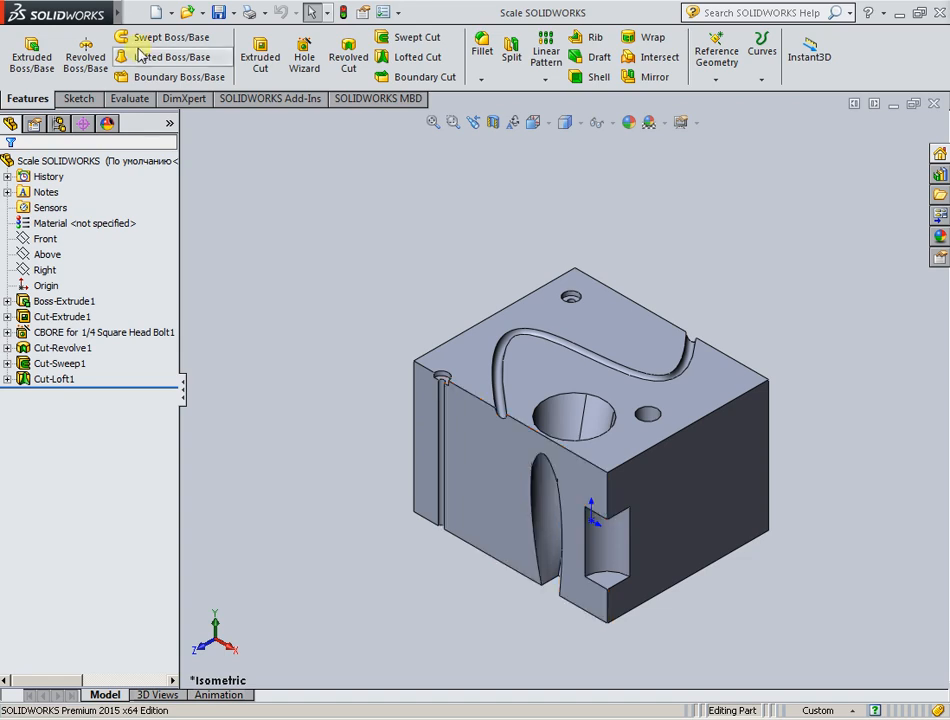
# Switch to the 1Draw1 drawing and leave sheet format editing to return to the sheet.
pyautogui.click(338, 15)
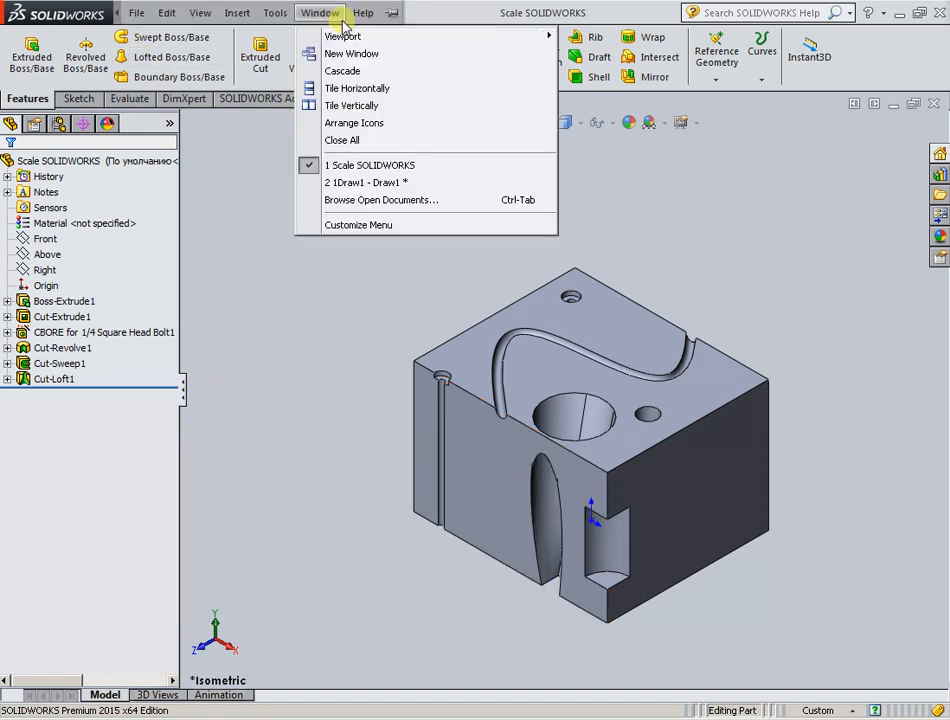
pyautogui.click(357, 190)
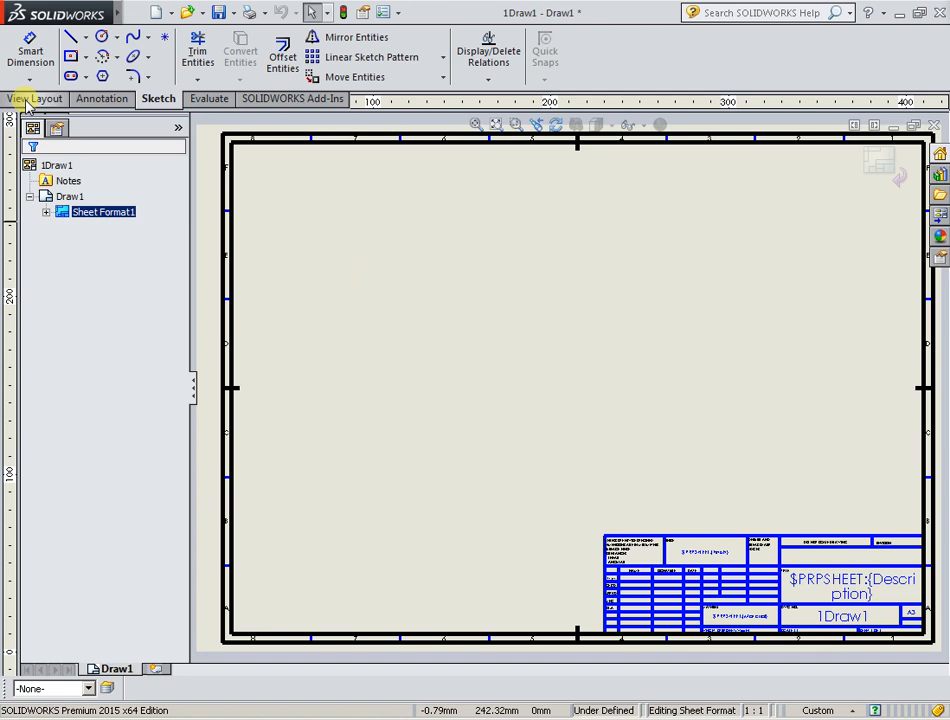
pyautogui.click(29, 99)
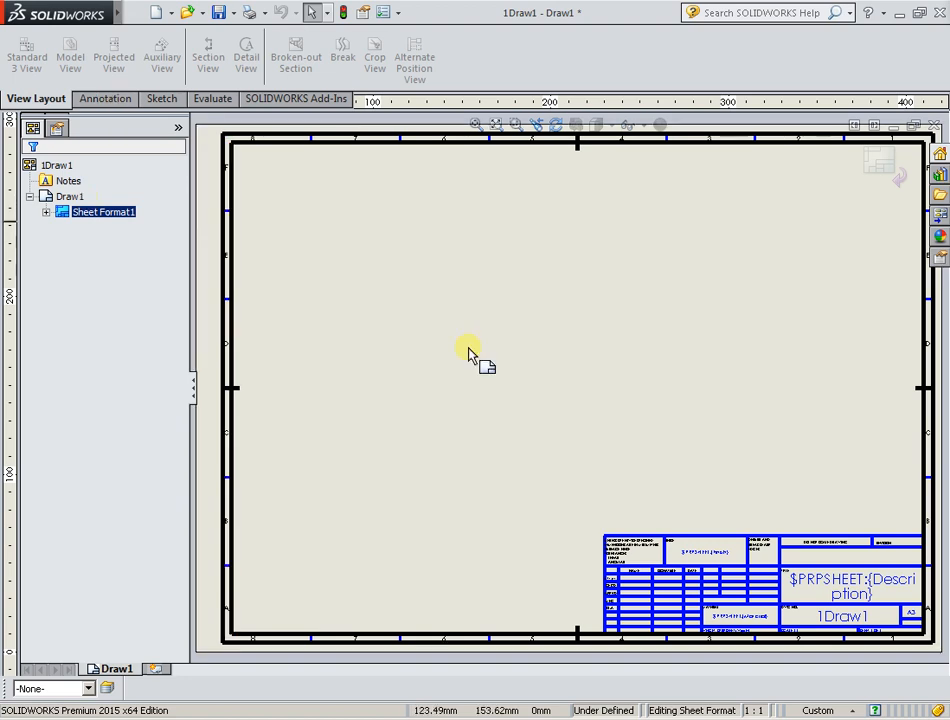
pyautogui.click(880, 163)
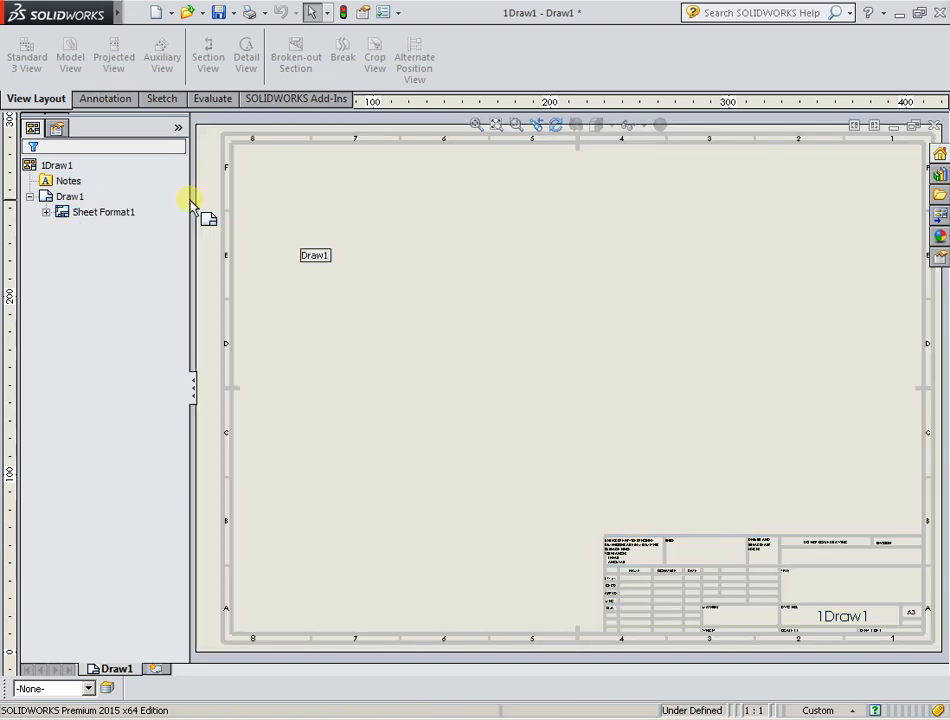
# Start a Model View of the Scale SOLIDWORKS part and give it a custom scale of 1:2.
pyautogui.click(77, 58)
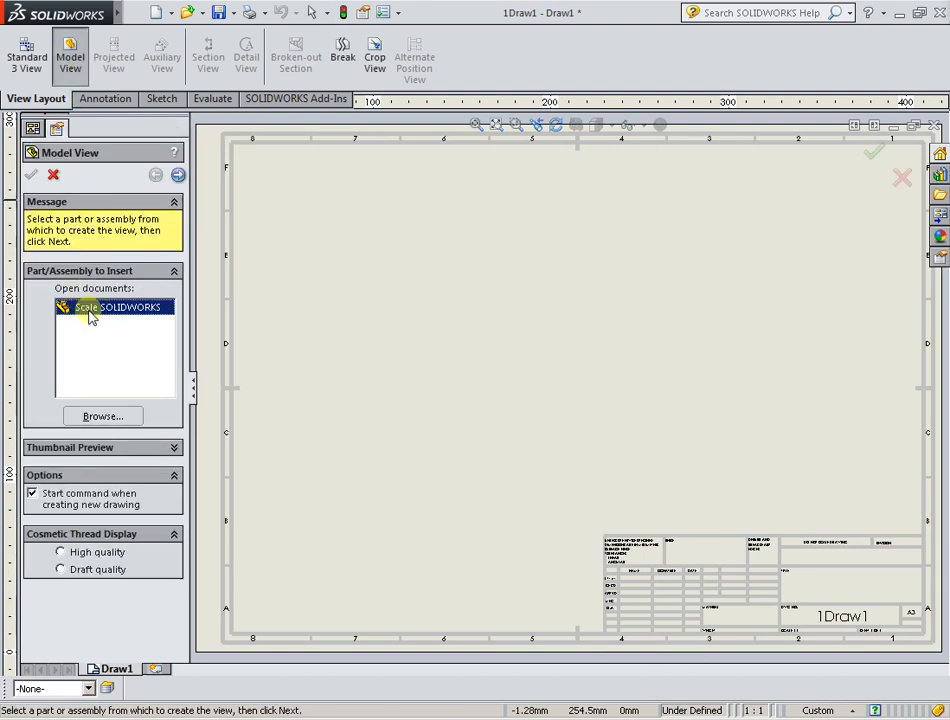
pyautogui.doubleClick(90, 313)
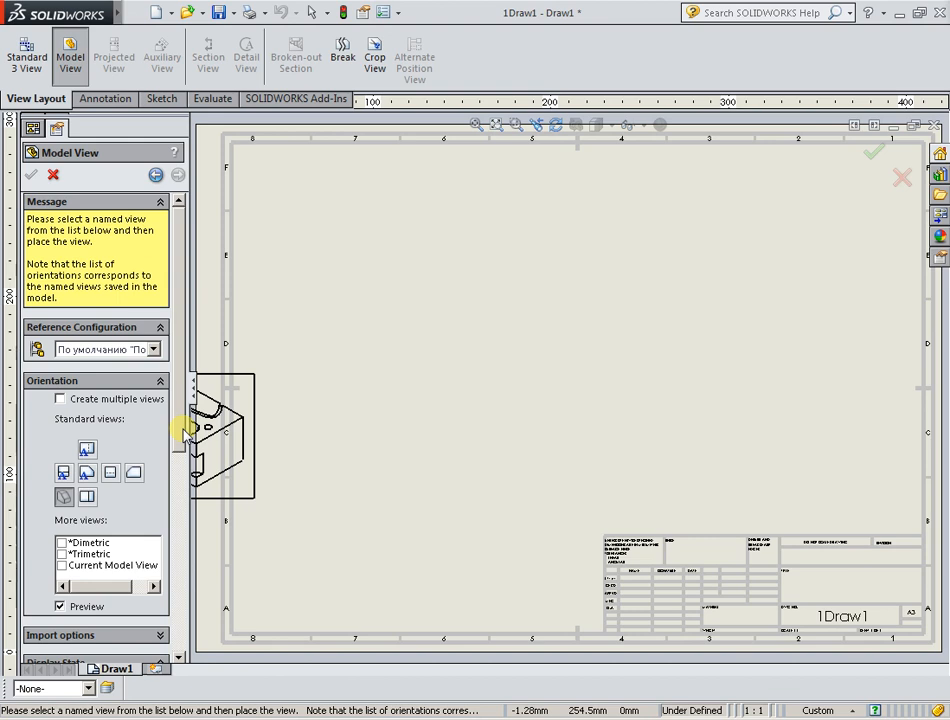
pyautogui.scroll(-3, 185, 435)
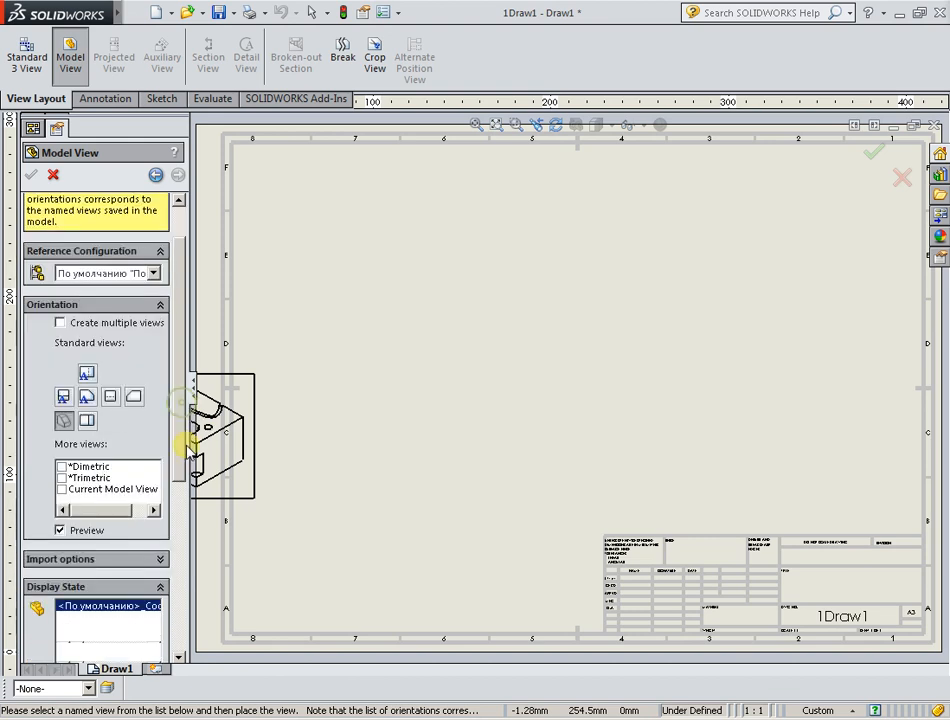
pyautogui.moveTo(186, 445); pyautogui.dragTo(183, 614)
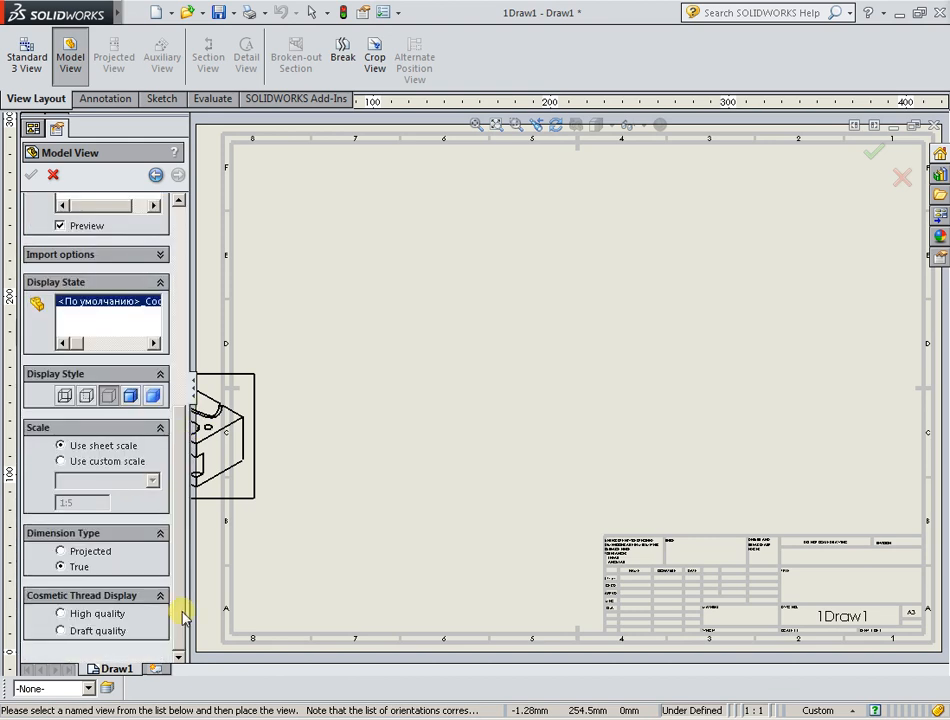
pyautogui.click(97, 472)
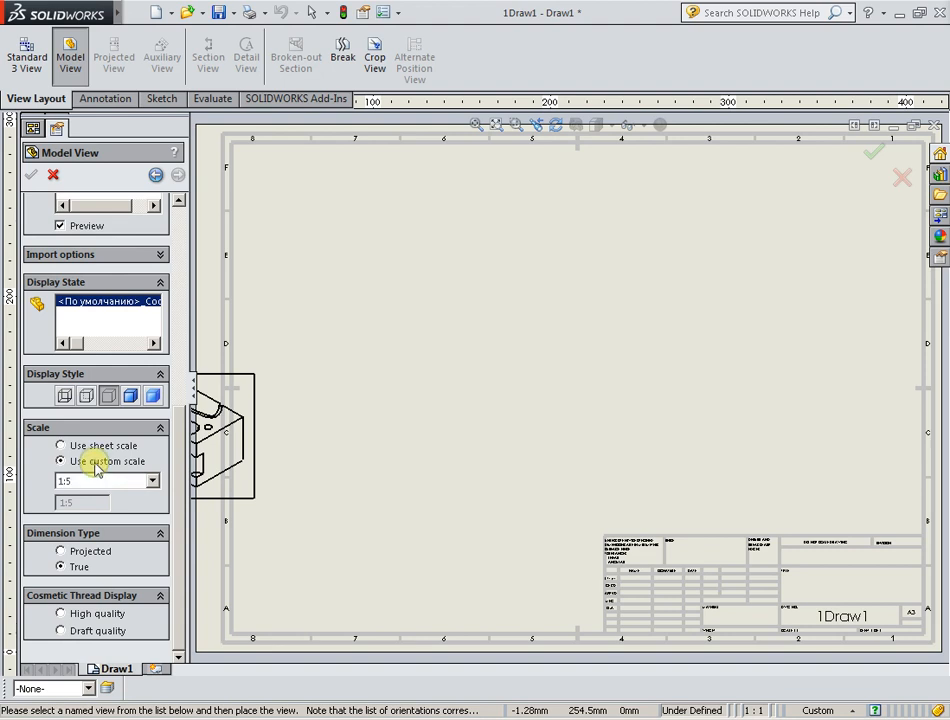
pyautogui.click(152, 481)
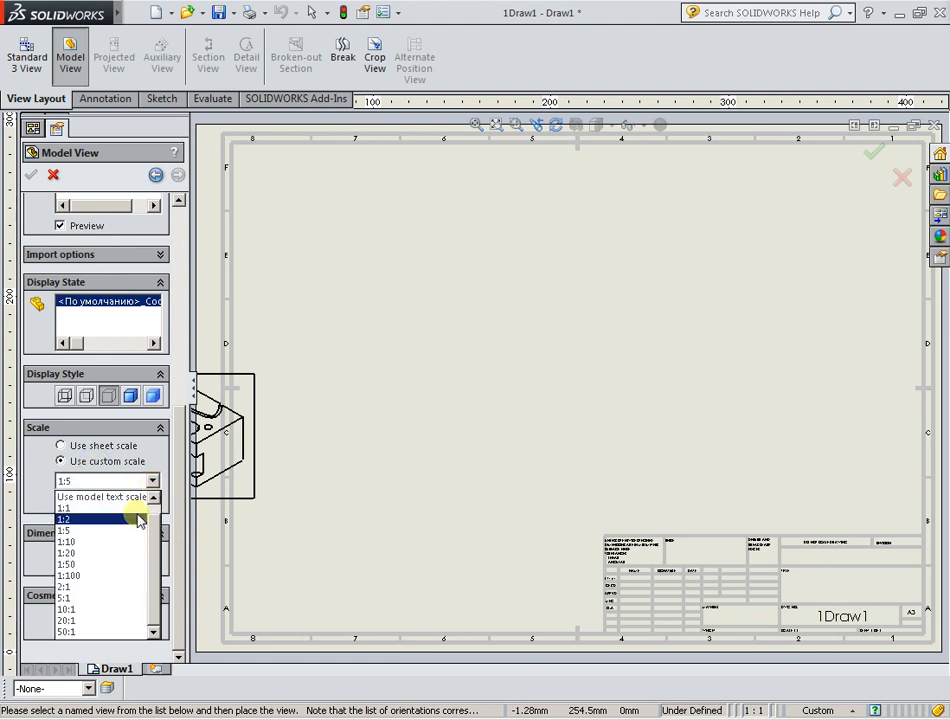
pyautogui.click(139, 520)
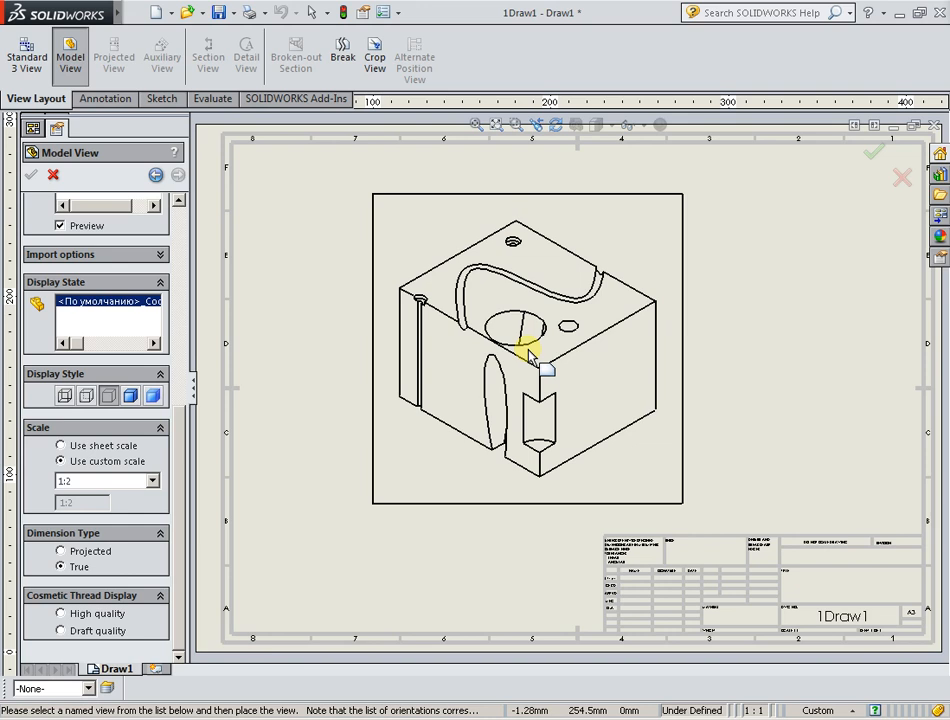
# Set the model view's custom scale to 1:5 and place the isometric view near the middle of the sheet.
pyautogui.click(152, 481)
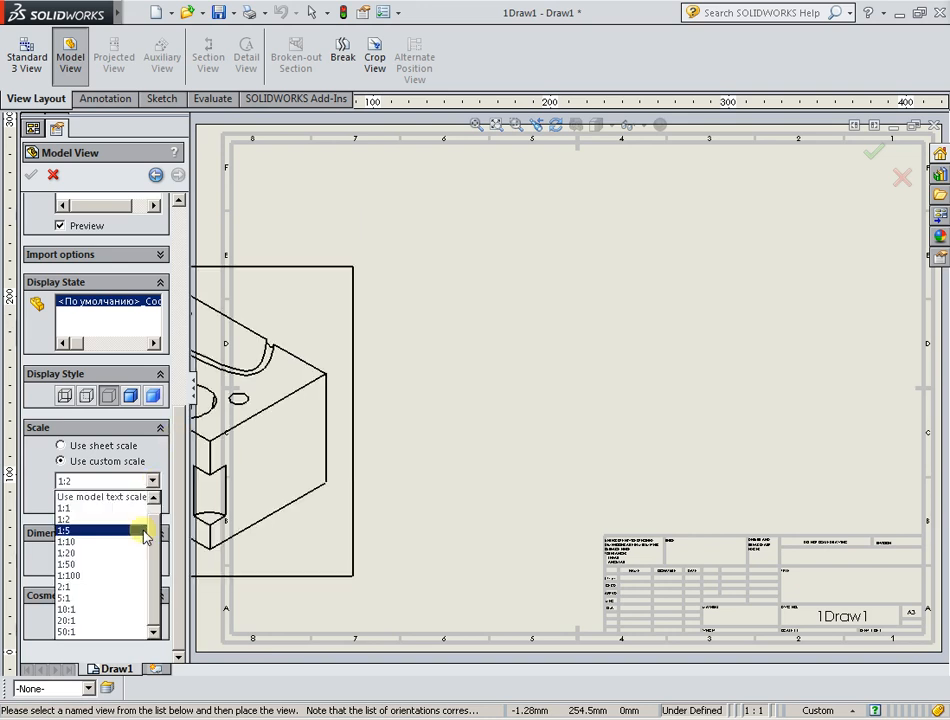
pyautogui.click(145, 531)
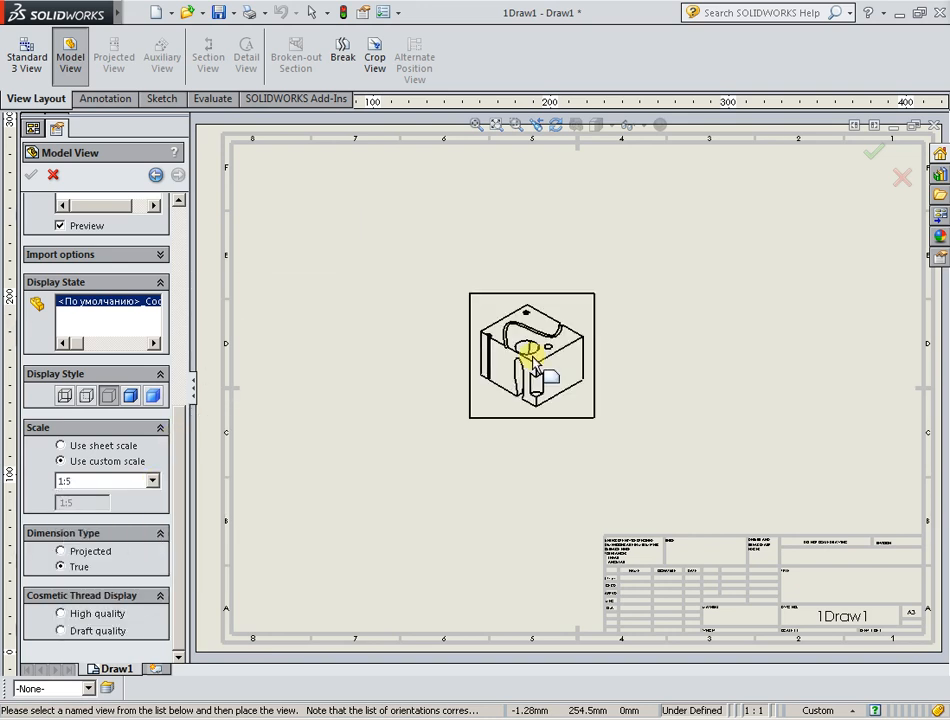
pyautogui.click(530, 378)
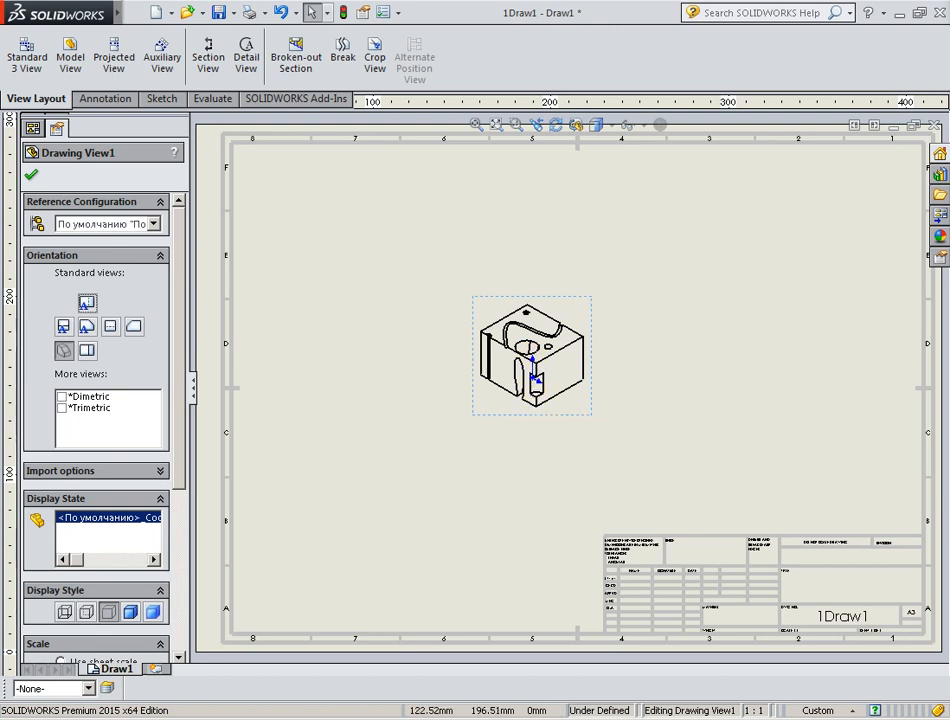
pyautogui.click(33, 176)
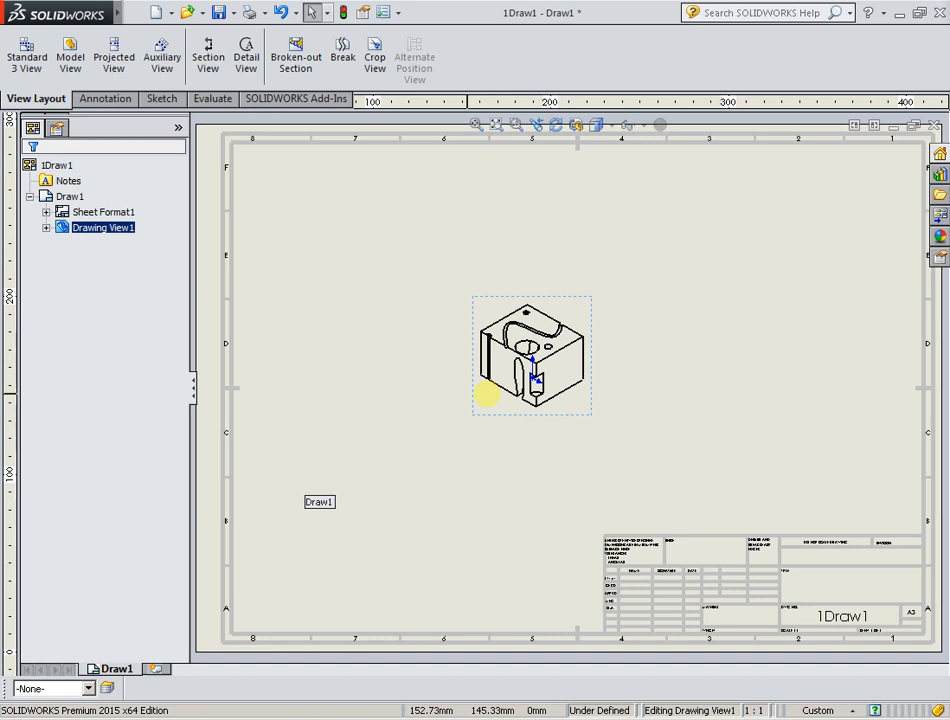
# Open the sheet format of Draw1 for editing at the title block's scale field.
pyautogui.rightClick(639, 361)
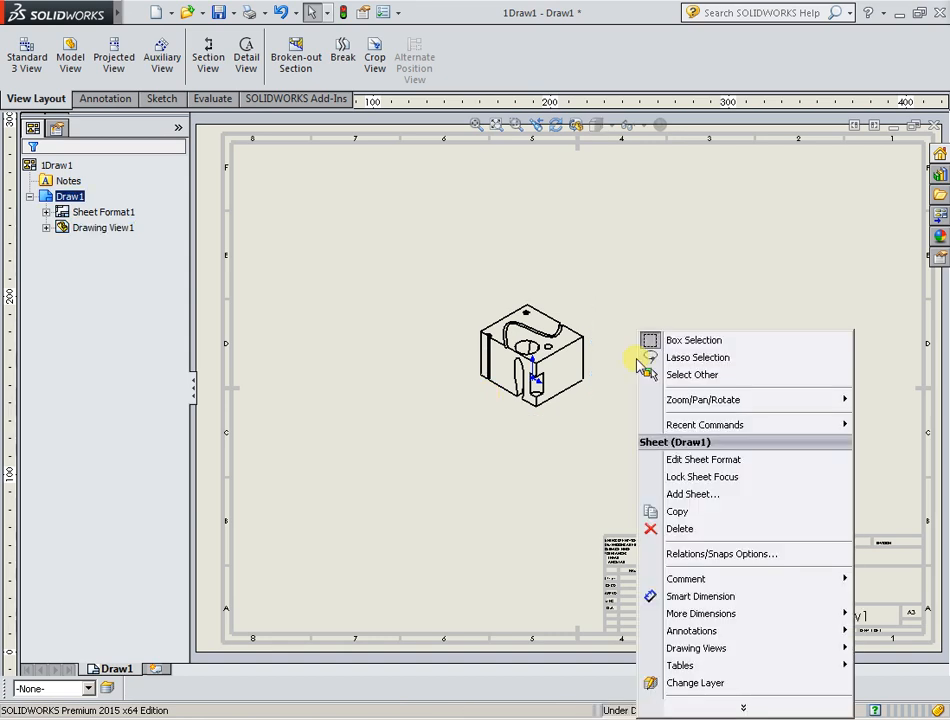
pyautogui.click(732, 462)
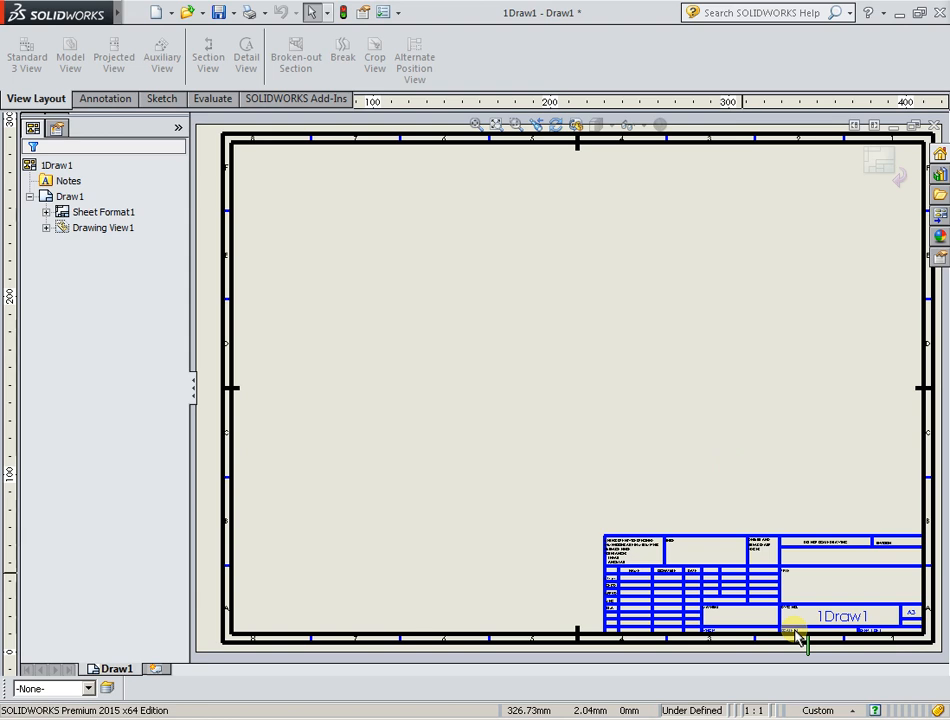
pyautogui.scroll(-5, 797, 633)
pyautogui.scroll(-3, 740, 565)
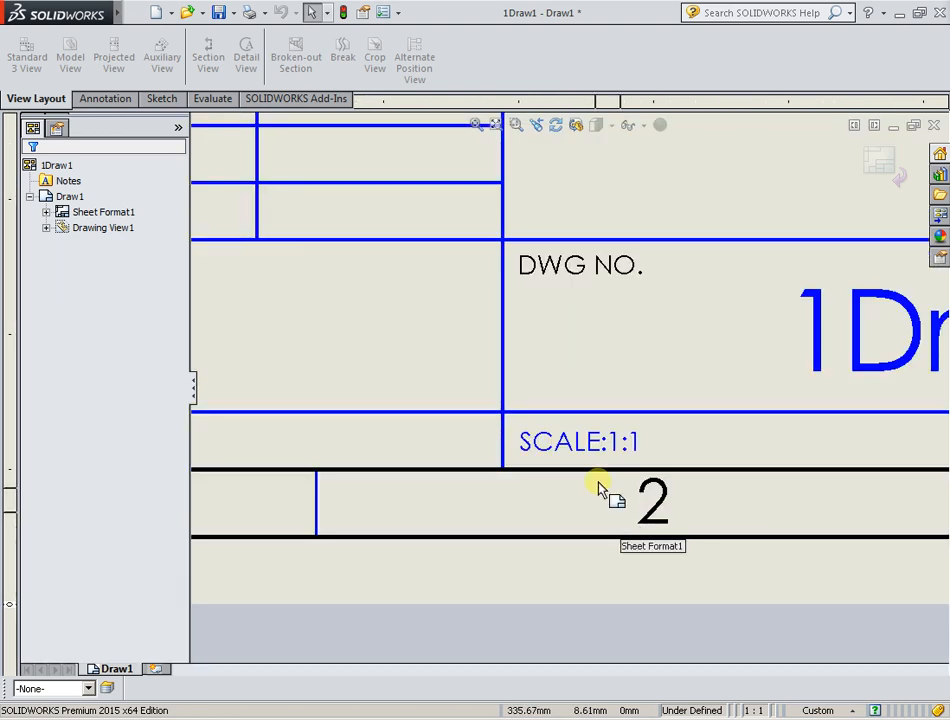
# Change the scale note in the title block to read SCALE:1:10.
pyautogui.click(593, 441)
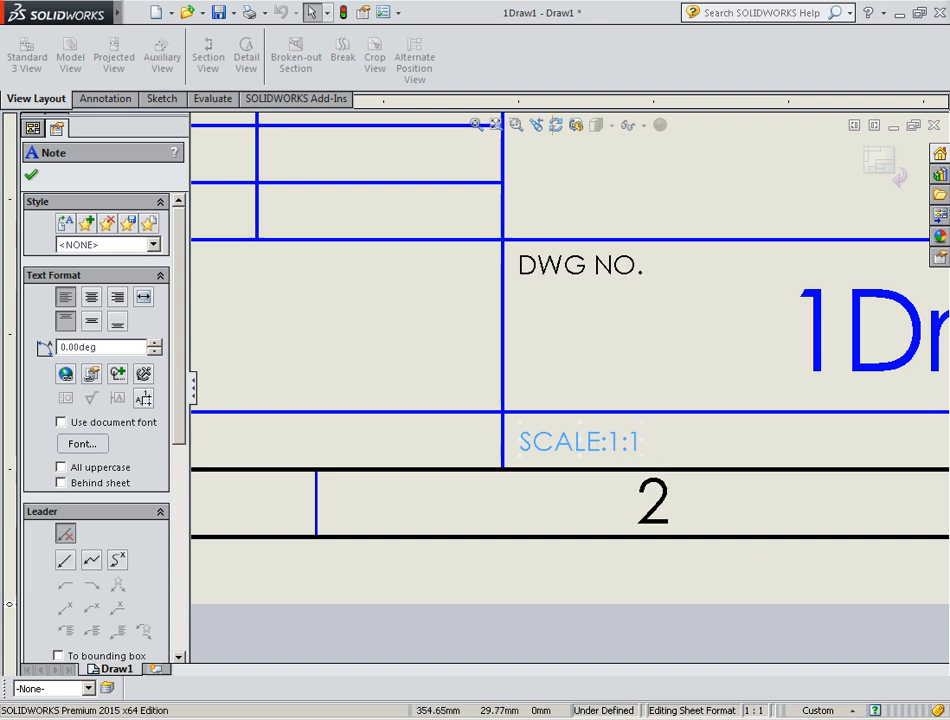
pyautogui.doubleClick(600, 441)
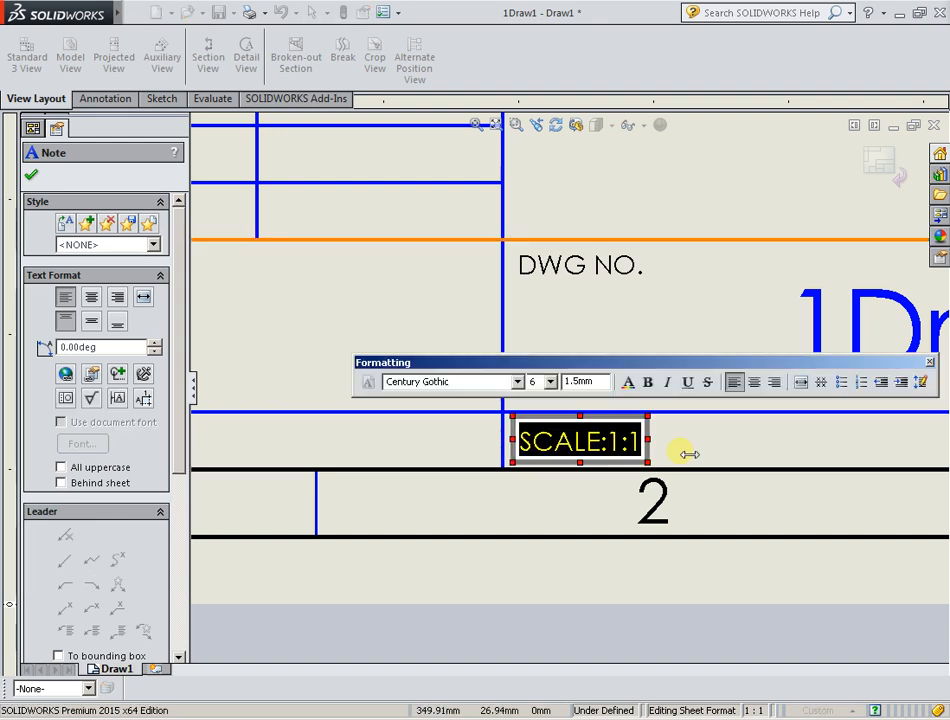
pyautogui.click(640, 440)
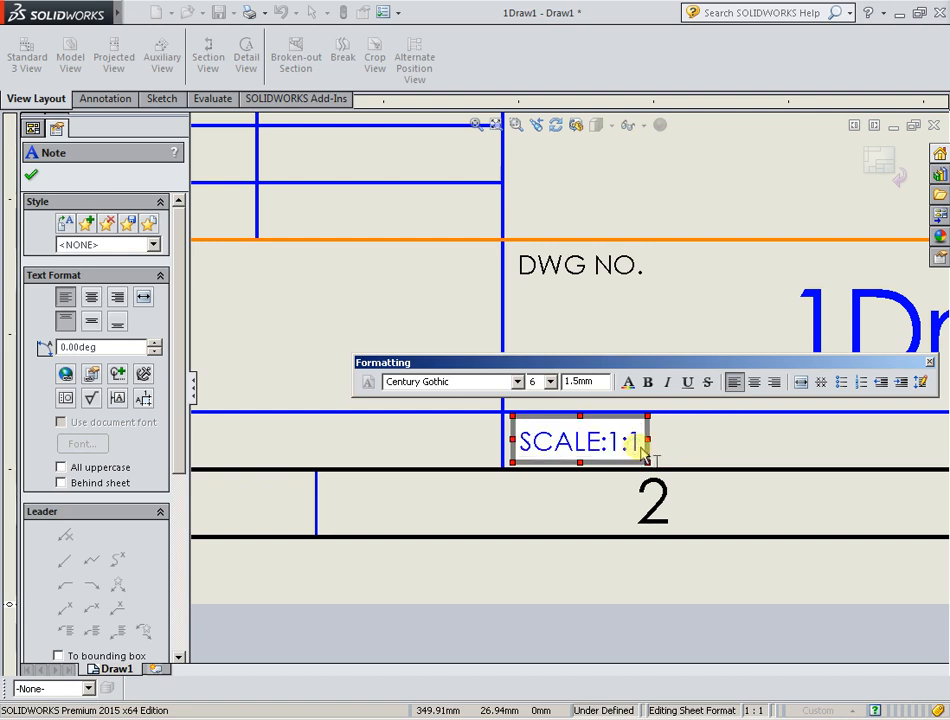
pyautogui.press('BackSpace')
pyautogui.press('BackSpace')
pyautogui.press('BackSpace')
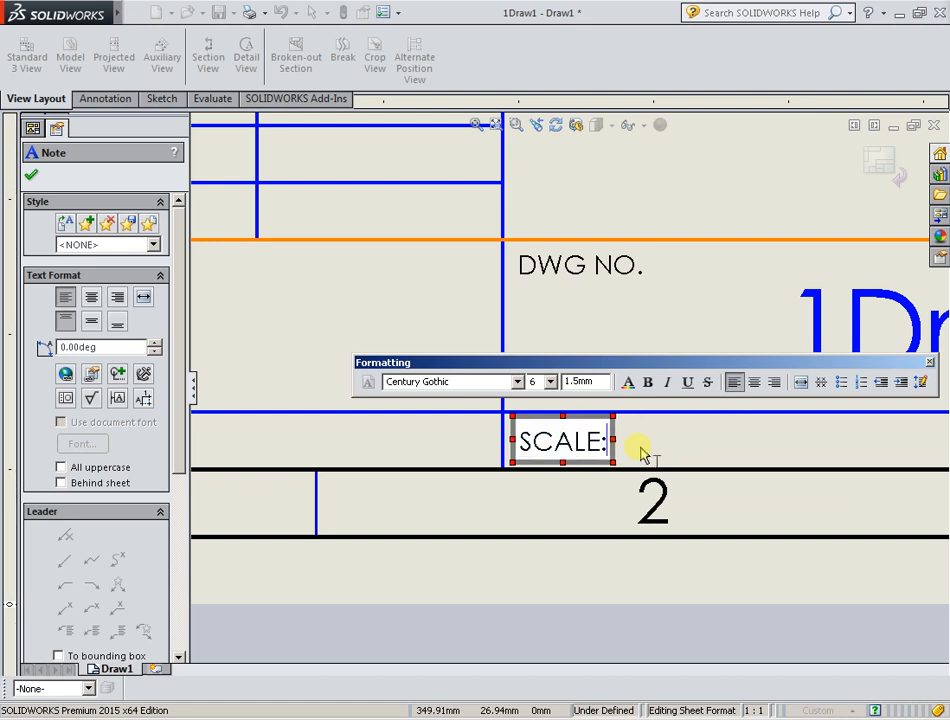
pyautogui.write('1:')
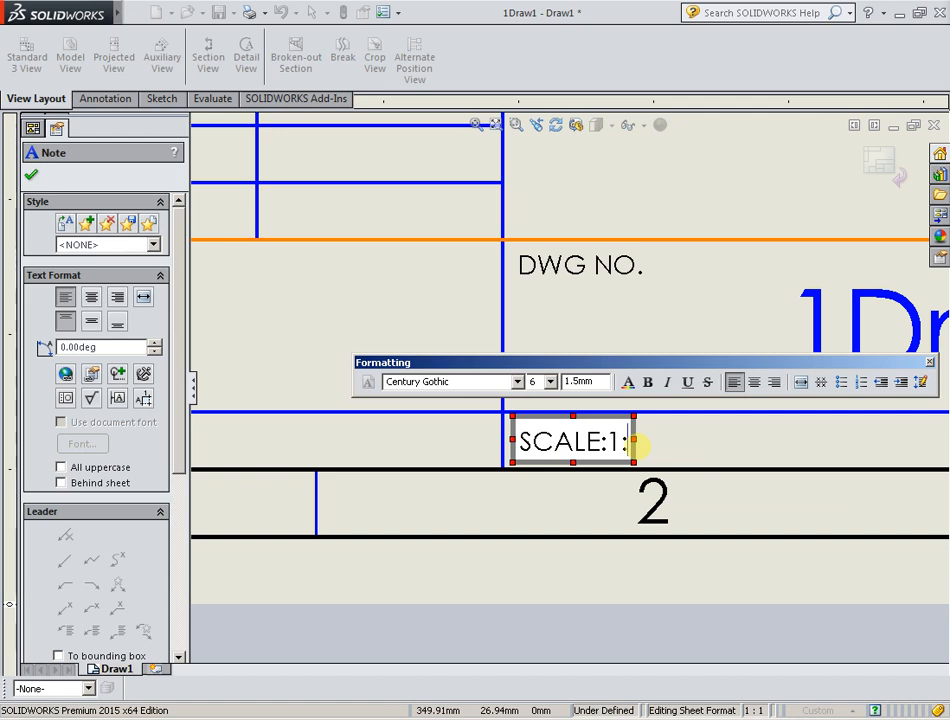
pyautogui.write('10')
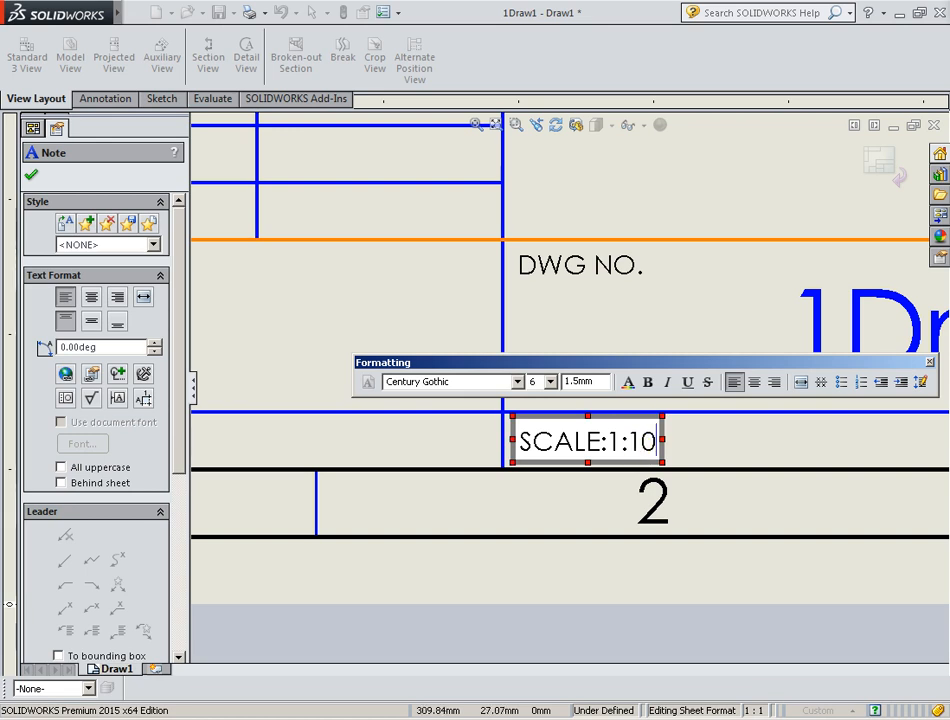
pyautogui.click(31, 175)
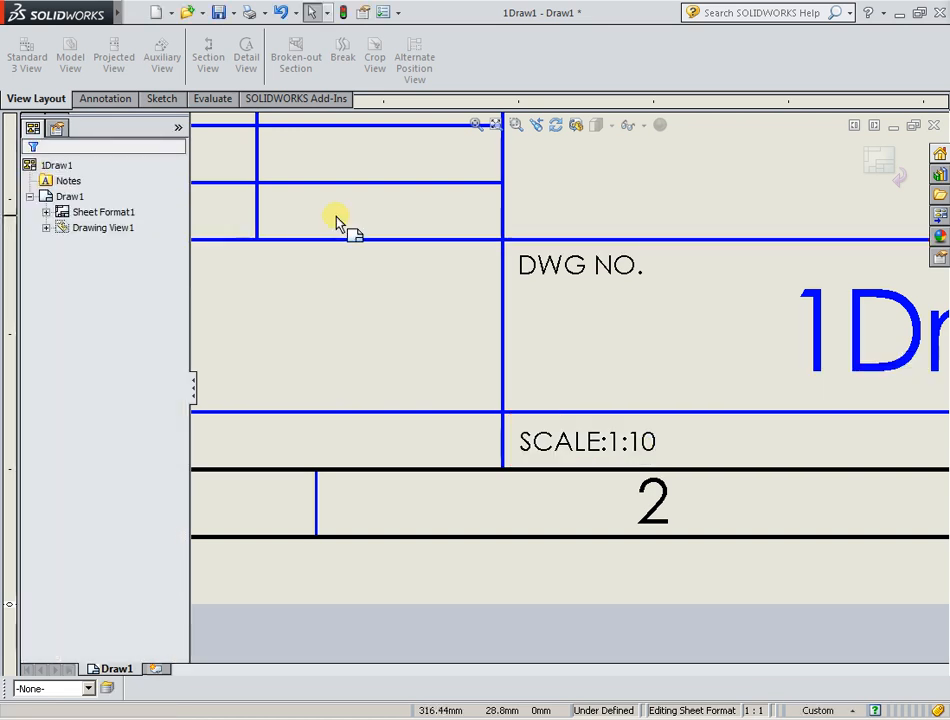
# Switch from the drawing back to the Scale SOLIDWORKS part.
pyautogui.click(475, 126)
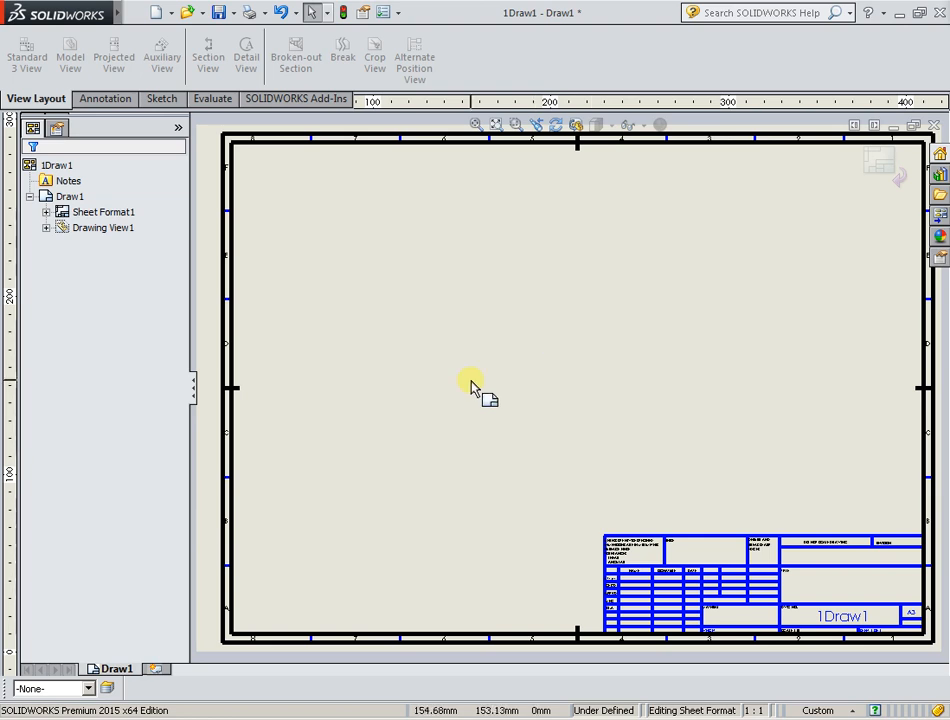
pyautogui.click(222, 233)
pyautogui.moveTo(121, 14)
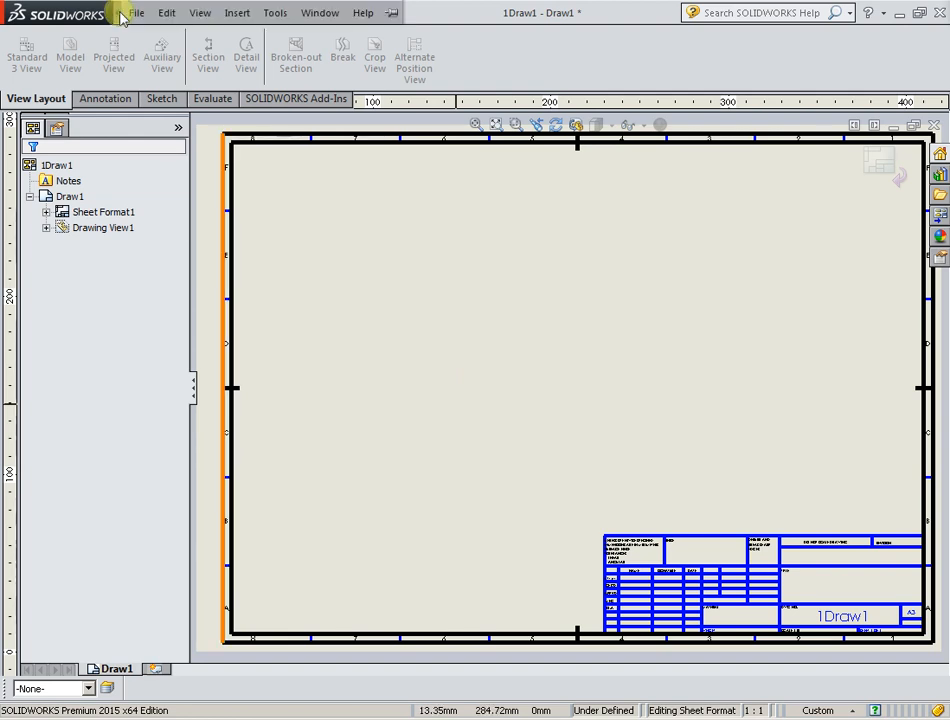
pyautogui.click(320, 13)
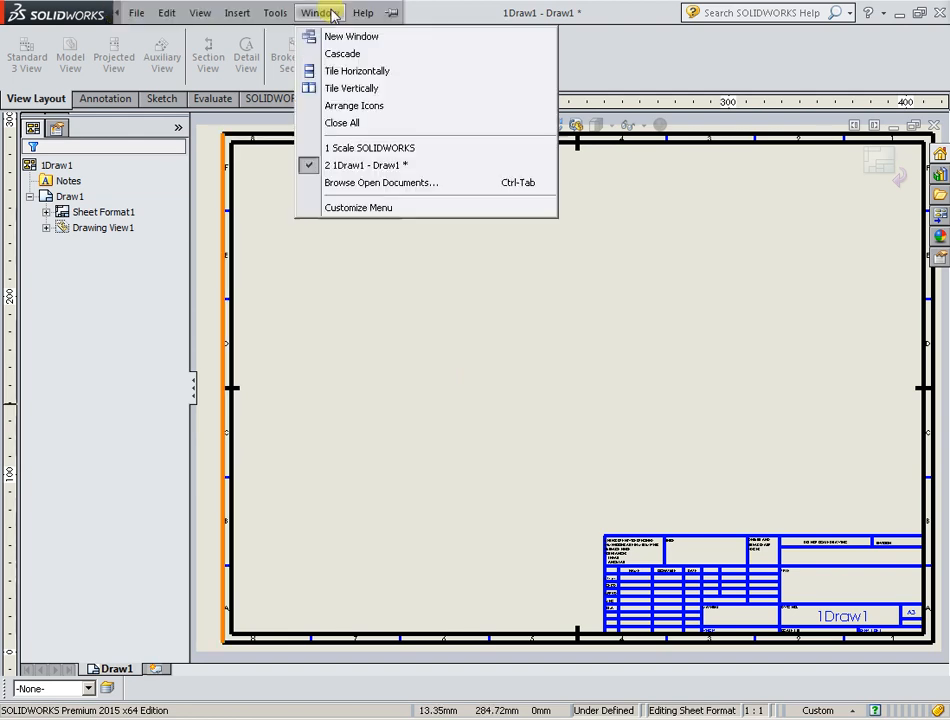
pyautogui.click(366, 152)
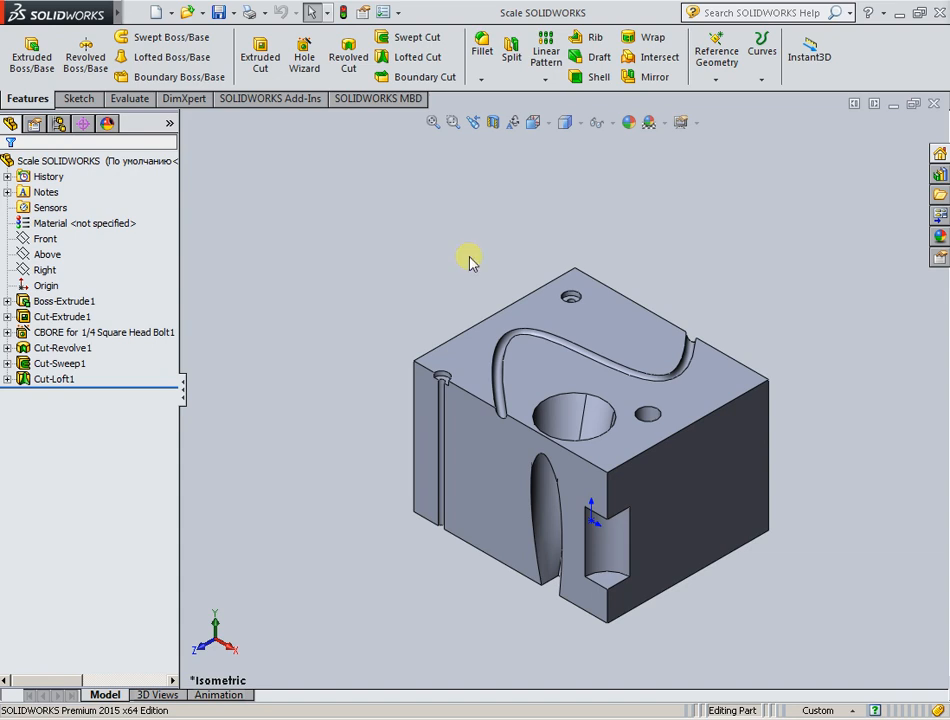
pyautogui.rightClick(865, 66)
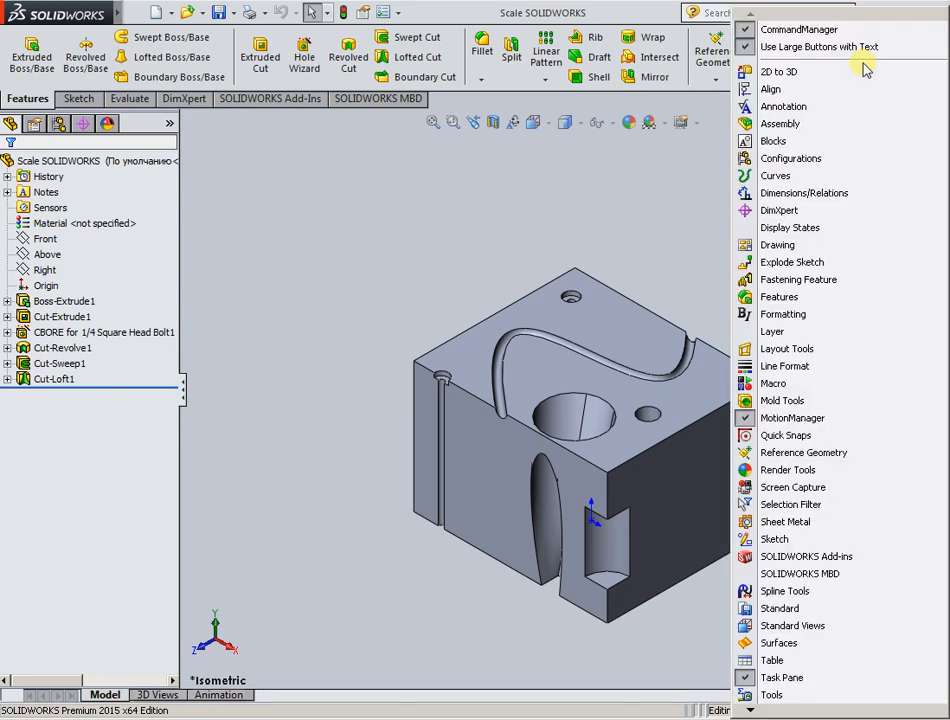
pyautogui.moveTo(800, 710)
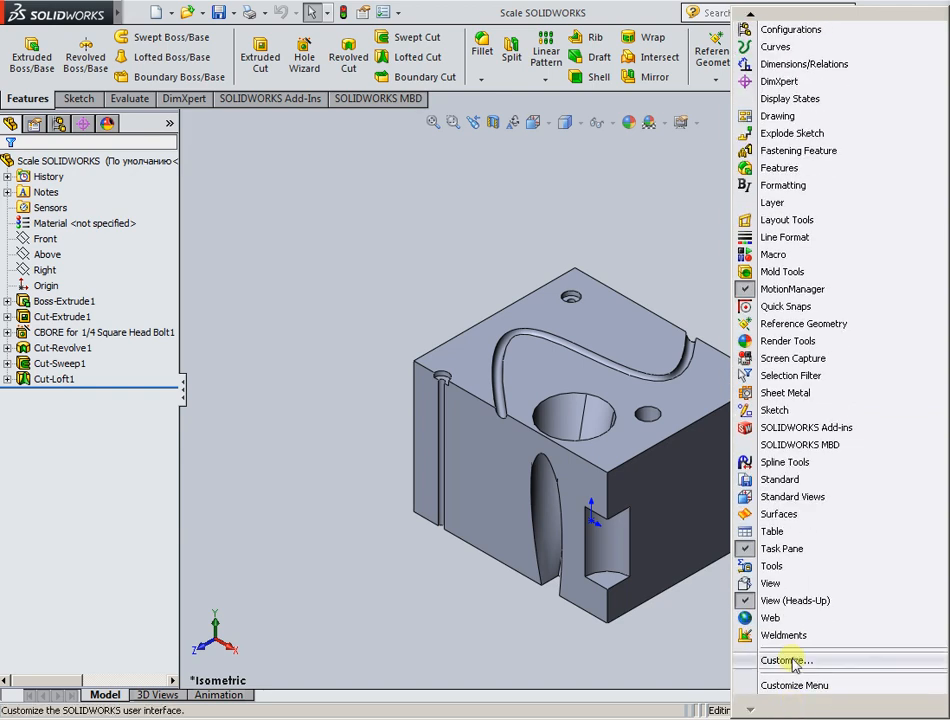
pyautogui.click(388, 290)
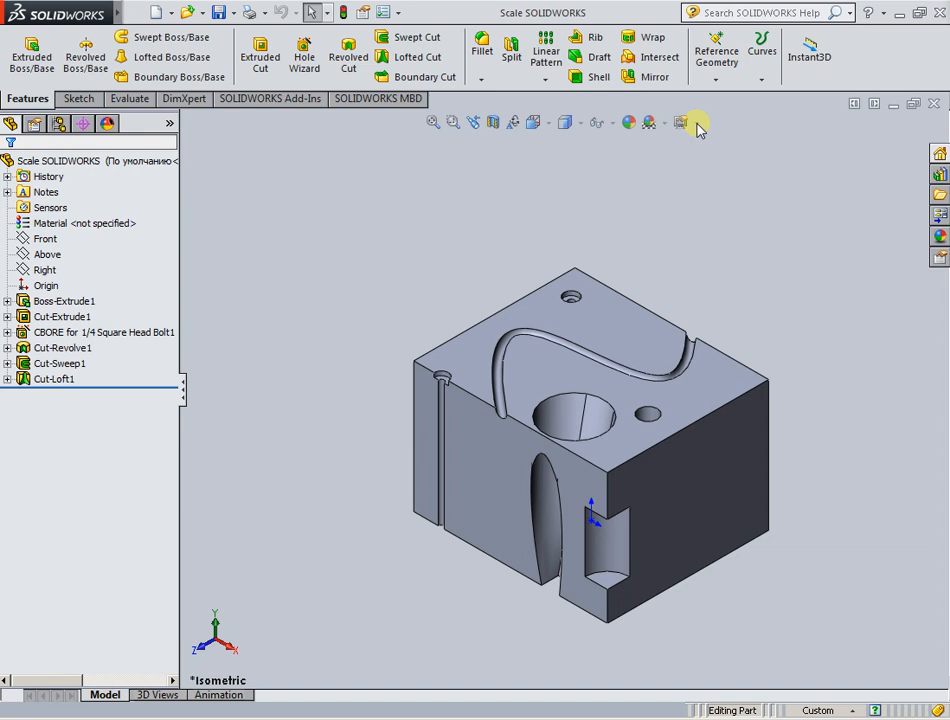
# Customize the interface by adding the Scale command from the Features category beside Instant3D in the Features command set.
pyautogui.rightClick(868, 58)
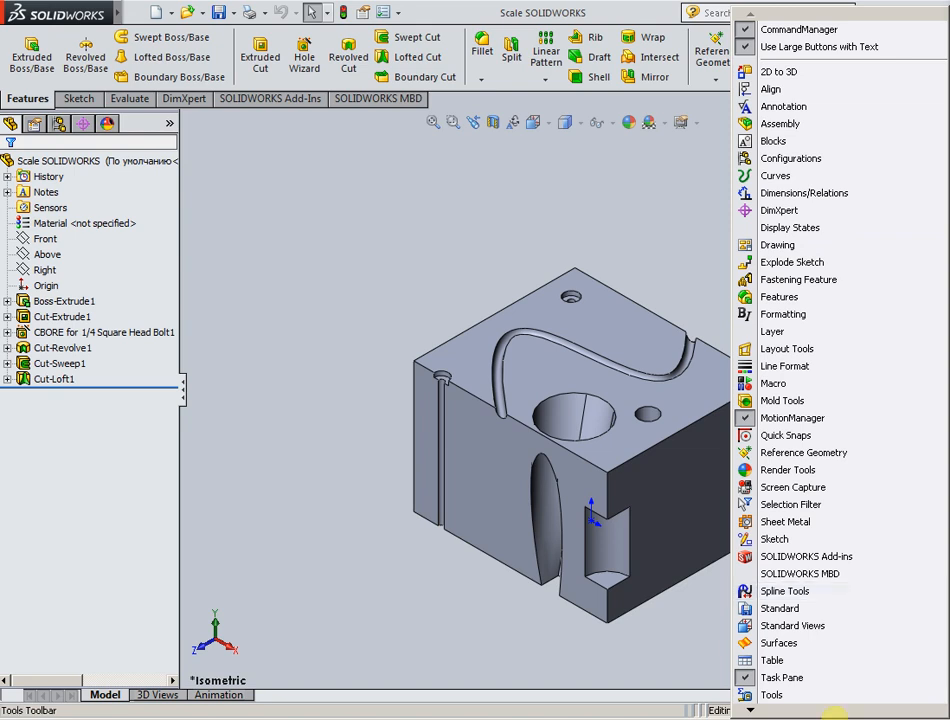
pyautogui.moveTo(831, 712)
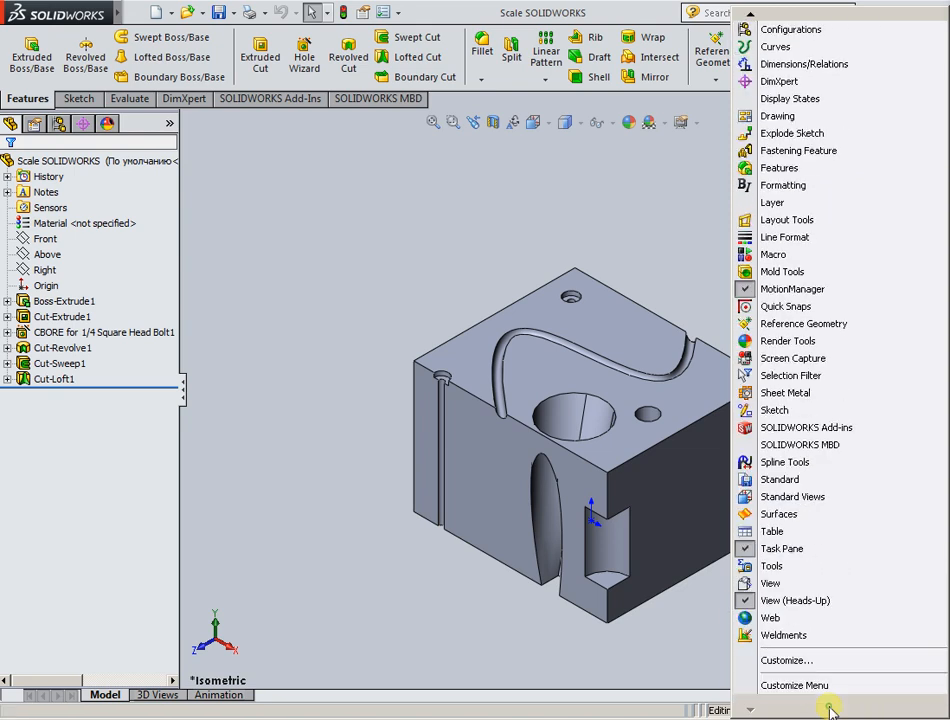
pyautogui.click(770, 660)
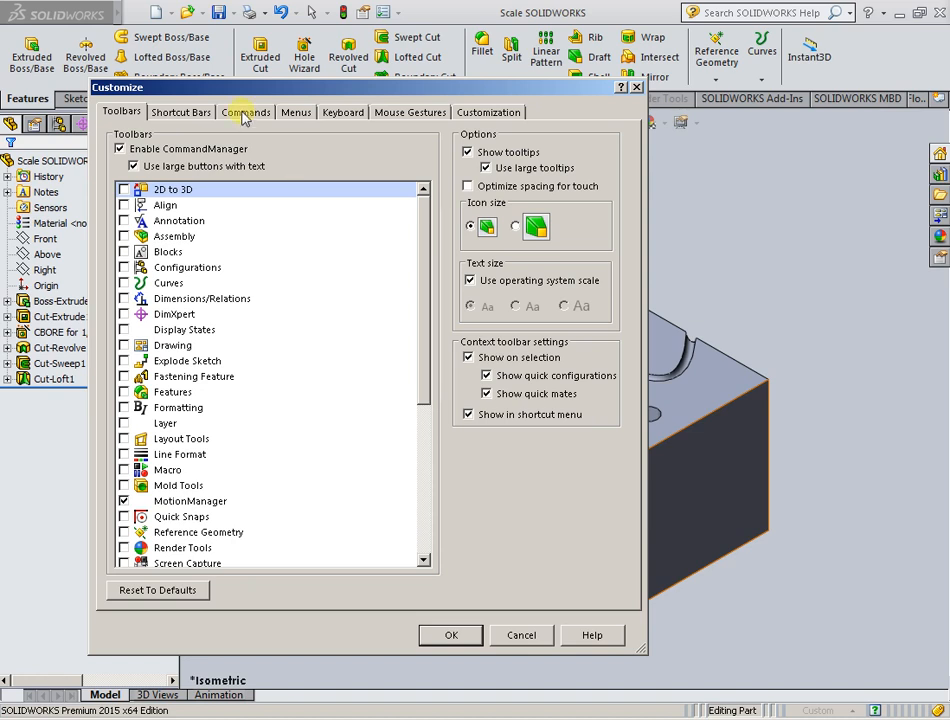
pyautogui.click(245, 113)
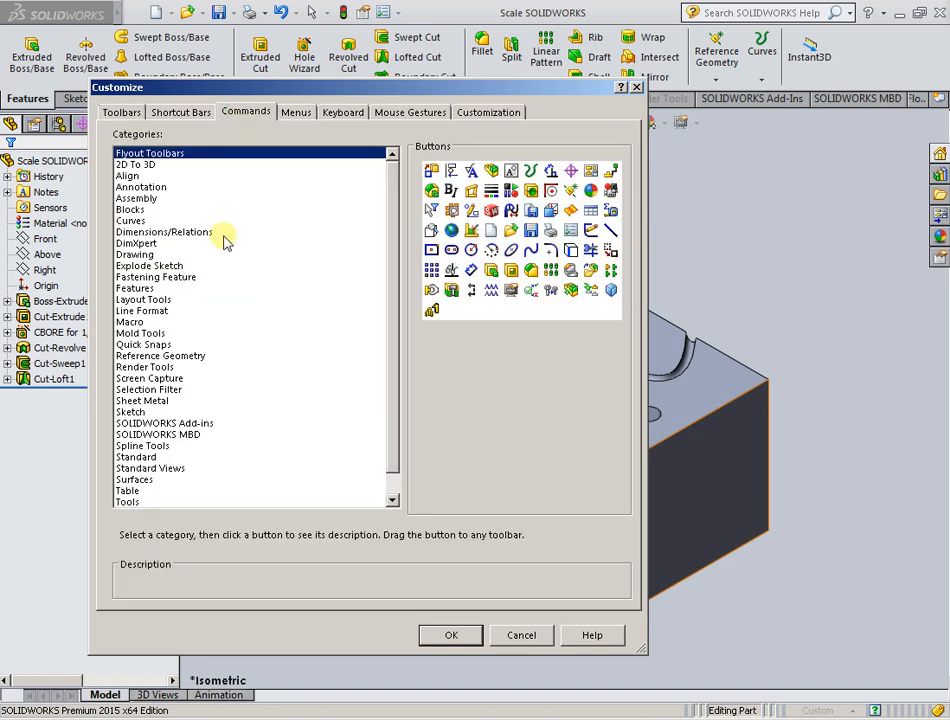
pyautogui.click(136, 289)
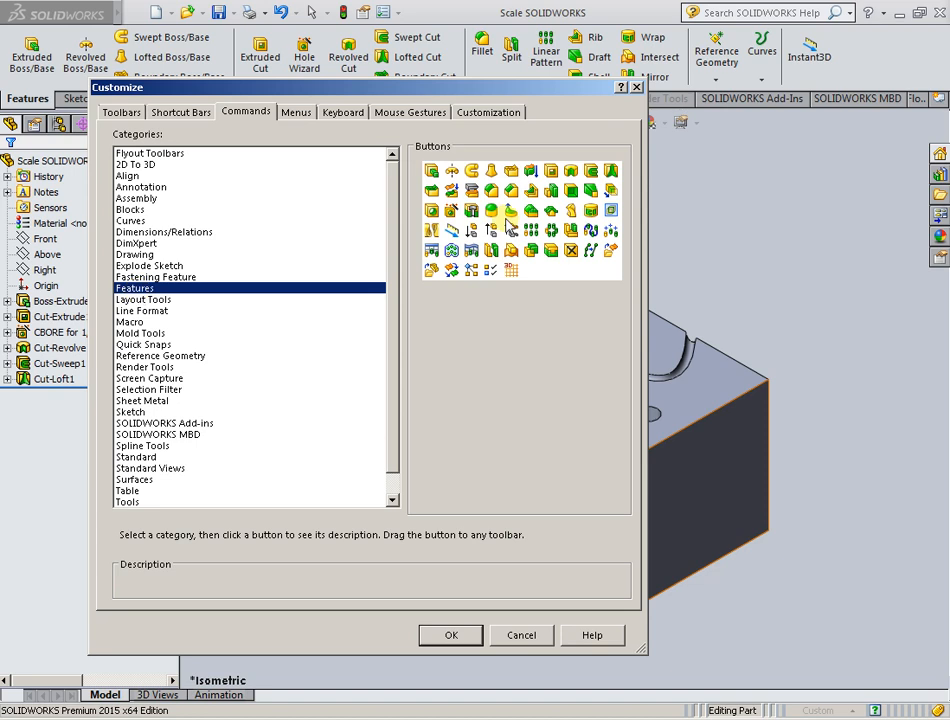
pyautogui.click(555, 188)
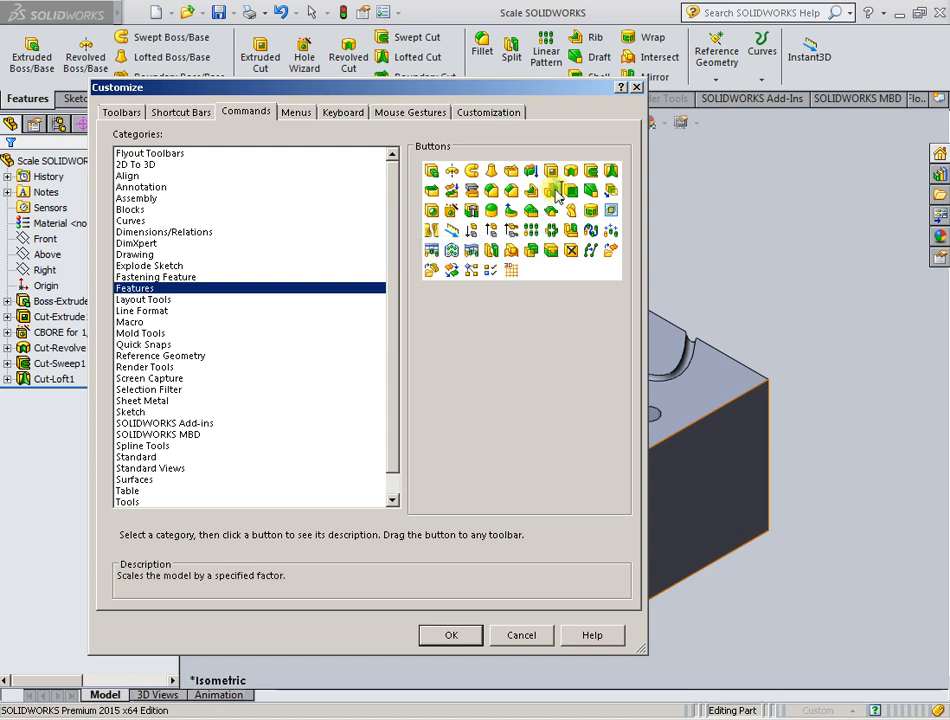
pyautogui.moveTo(556, 193); pyautogui.dragTo(870, 65)
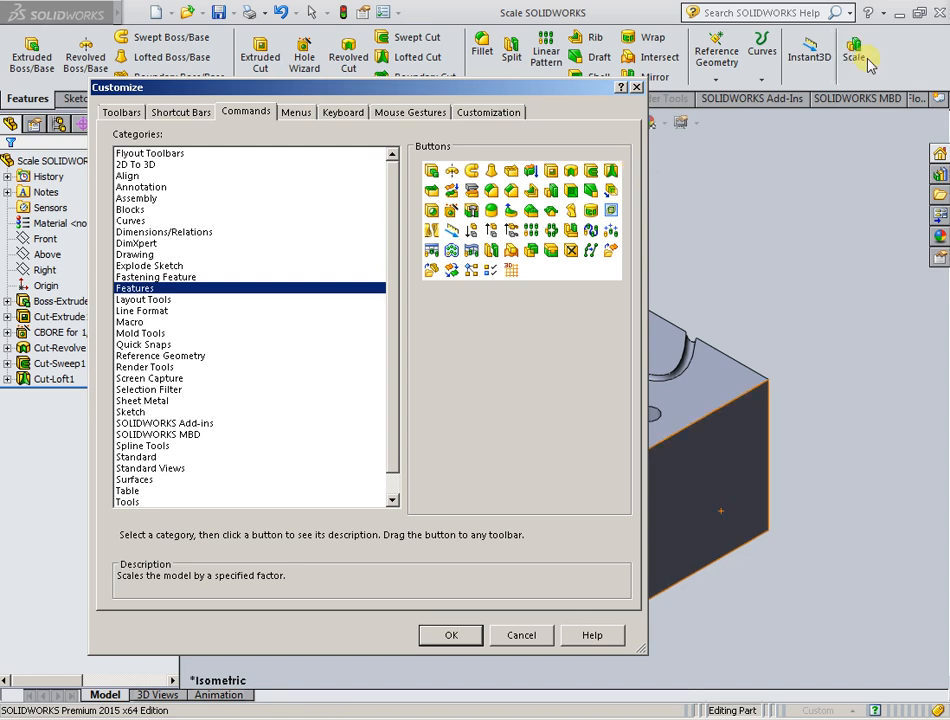
pyautogui.click(637, 88)
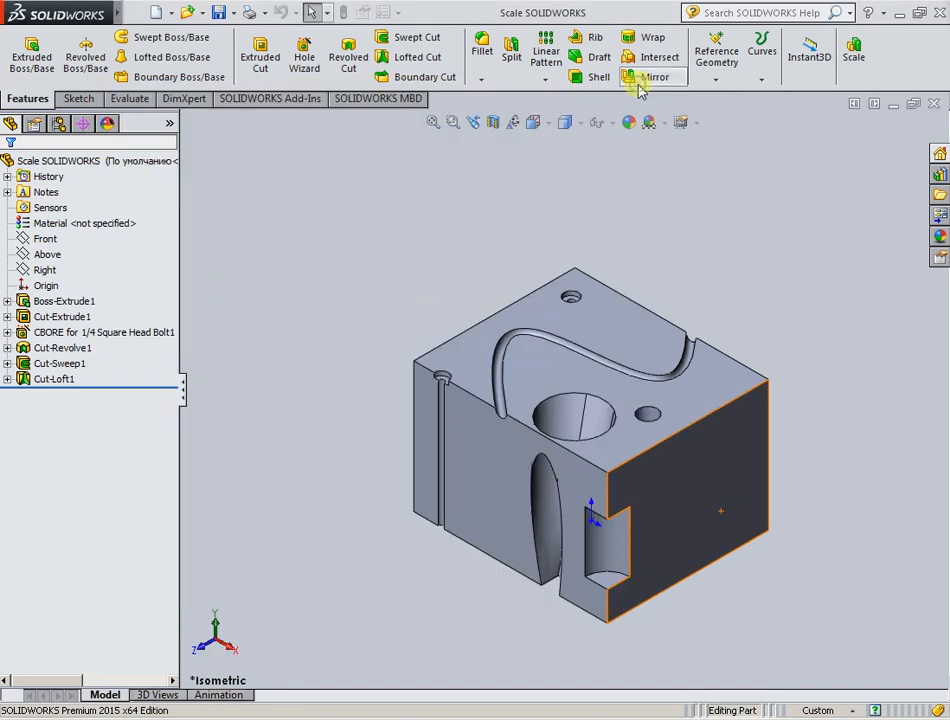
# Scale the part uniformly about its centroid by a factor of 3 and fit the model in view.
pyautogui.click(860, 52)
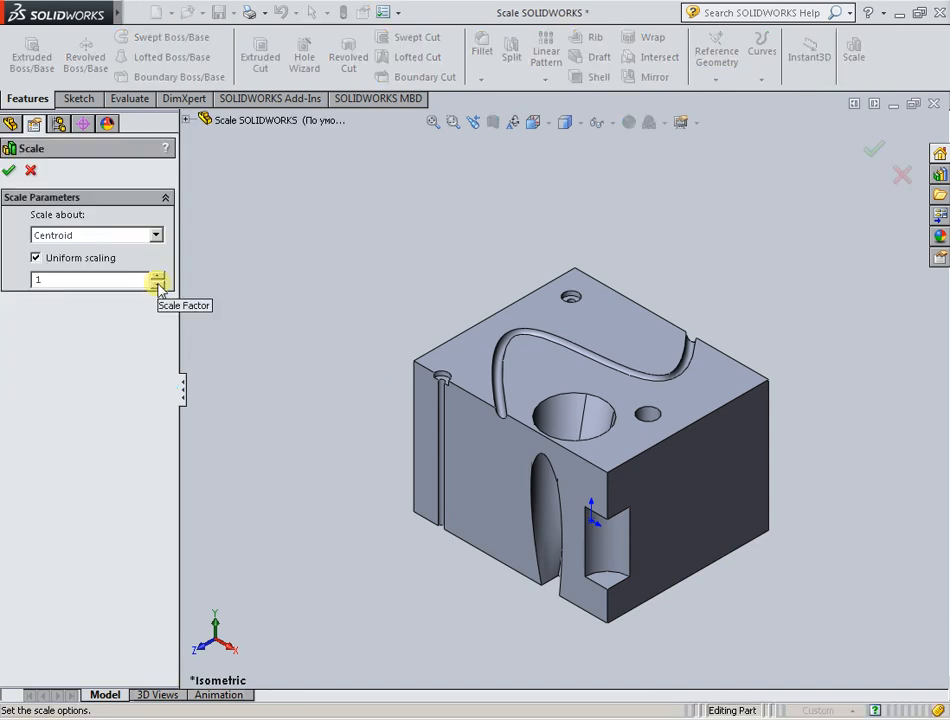
pyautogui.click(158, 235)
pyautogui.click(164, 234)
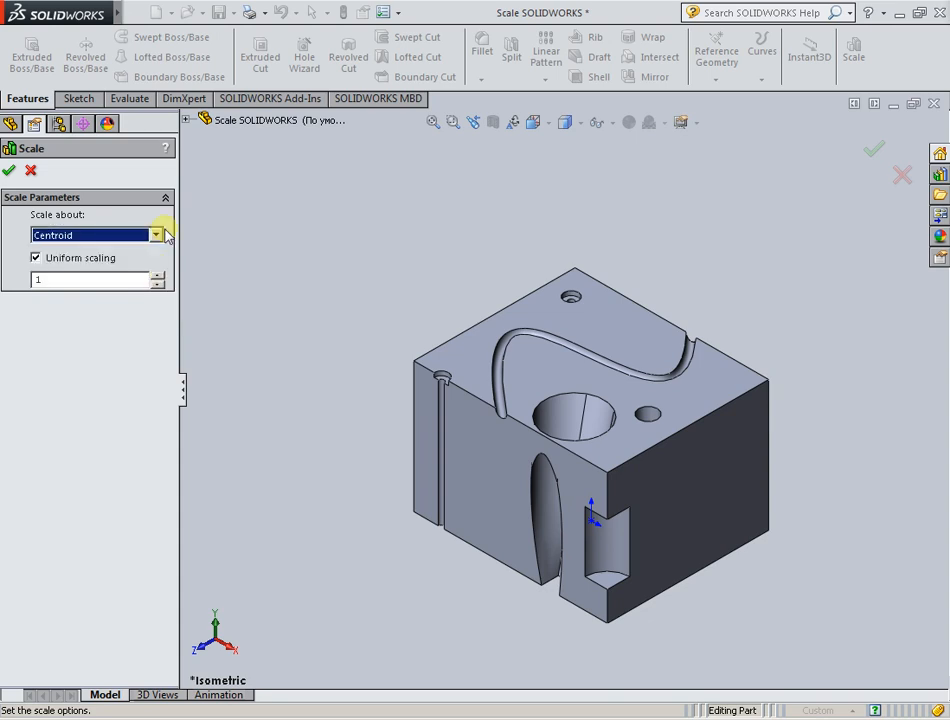
pyautogui.click(156, 276)
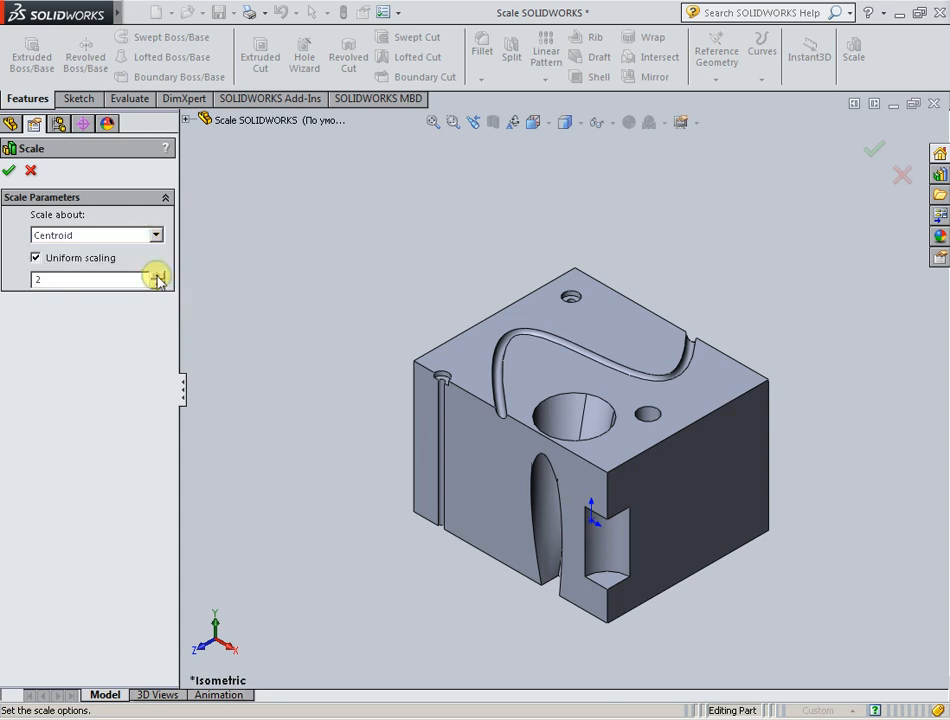
pyautogui.click(156, 276)
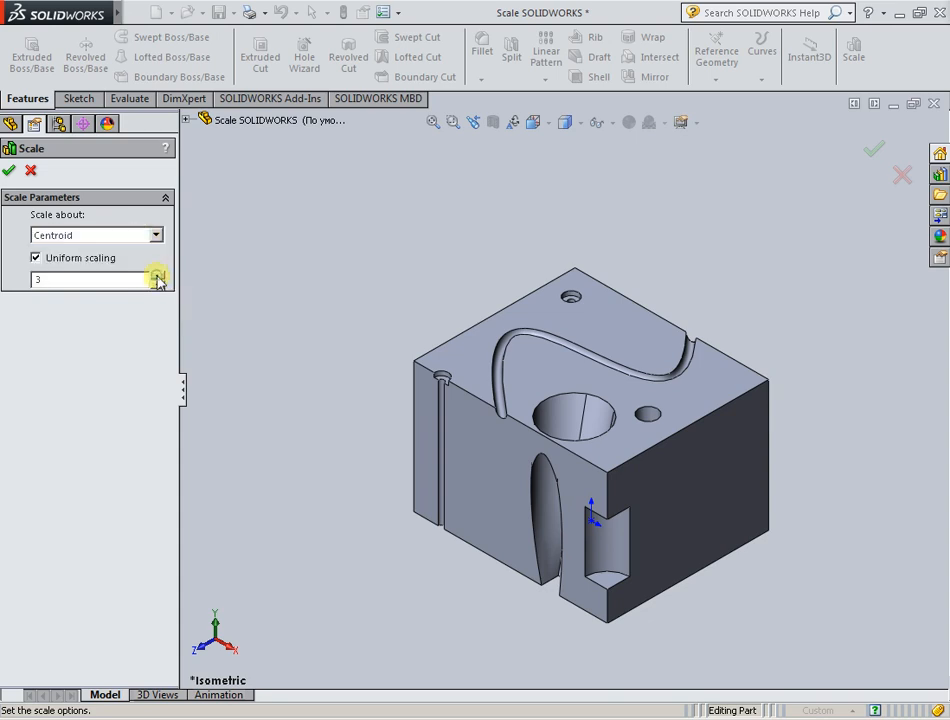
pyautogui.click(9, 171)
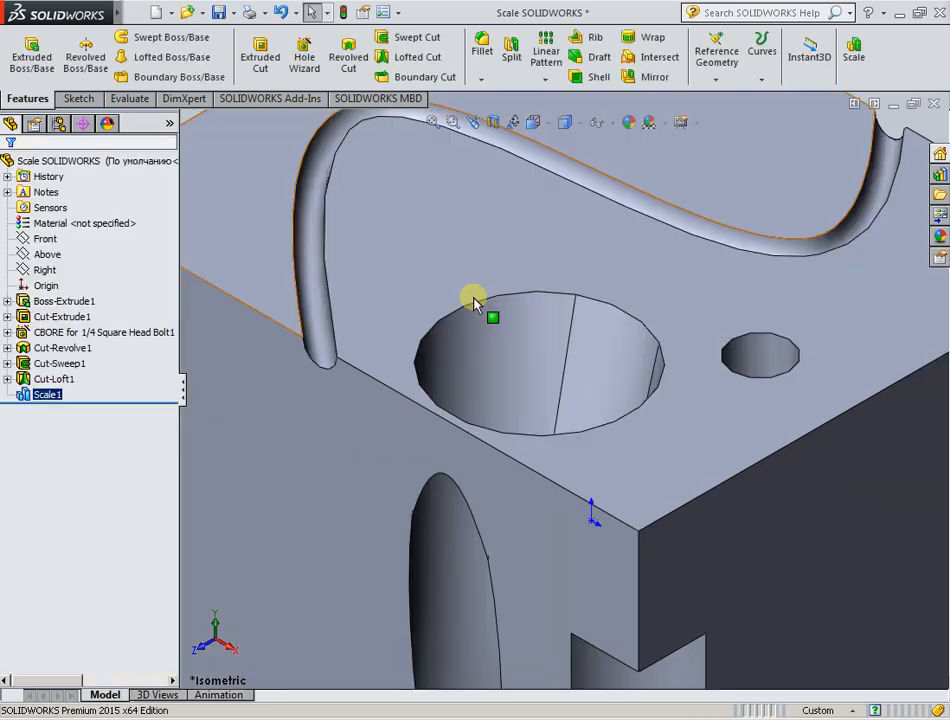
pyautogui.press('f')
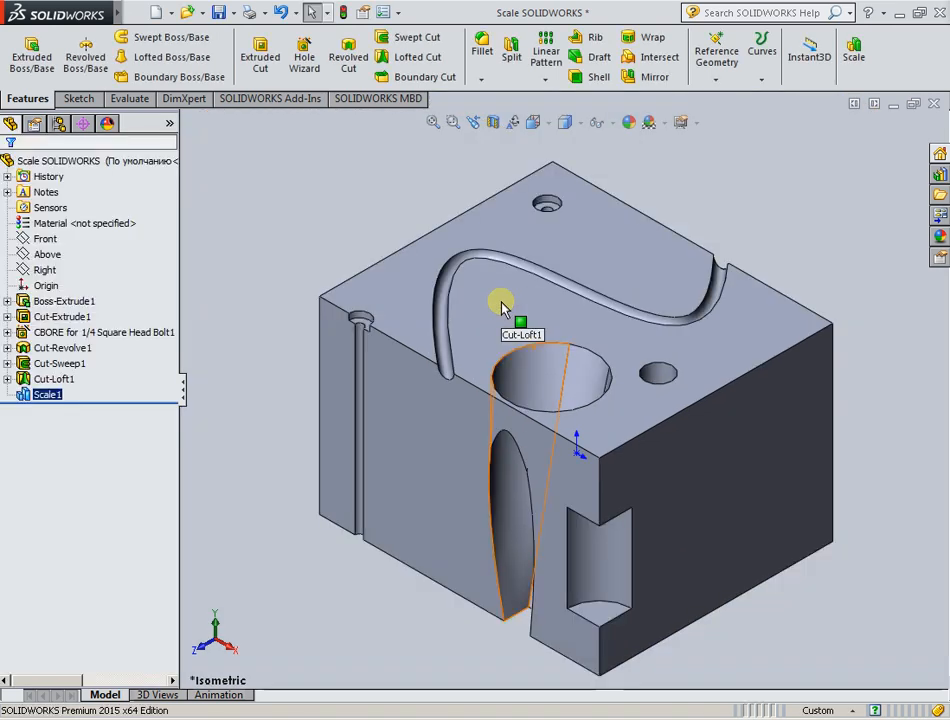